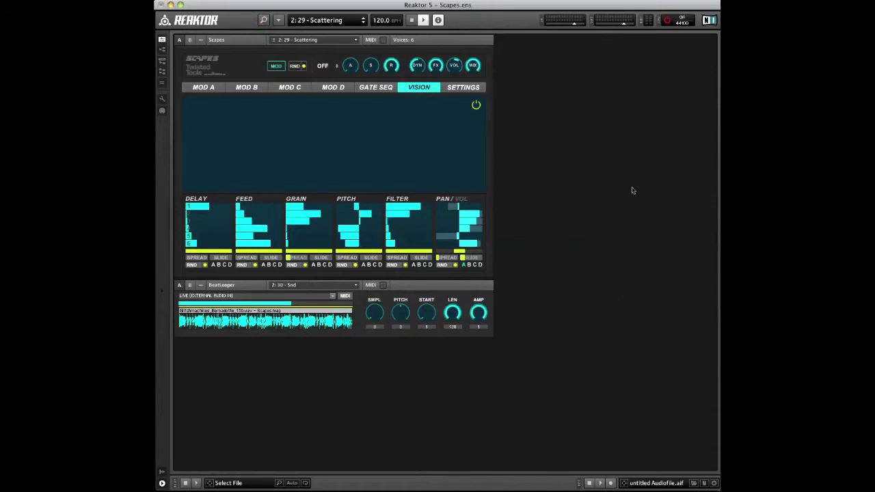
- Adjust the VOL knob, advance four snapshots to 2: 33 - Voltage, and re-adjust VOL there
mouse_move(454, 67)
mouse_down()
mouse_move(448, 95)
mouse_move(450, 82)
mouse_up()
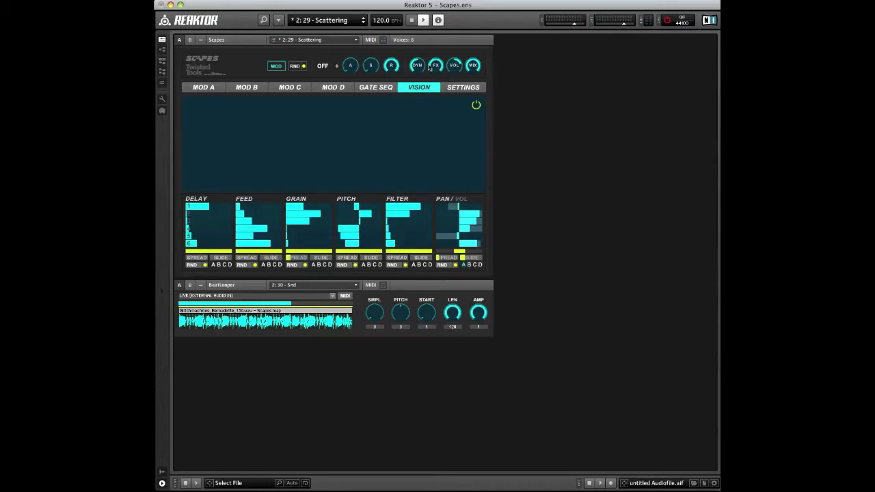
click(363, 23)
click(363, 23)
click(363, 23)
click(363, 23)
drag(456, 69, 449, 67)
- Open the VOL knob's Volume Properties and tick Snap Isolate
right_click(453, 67)
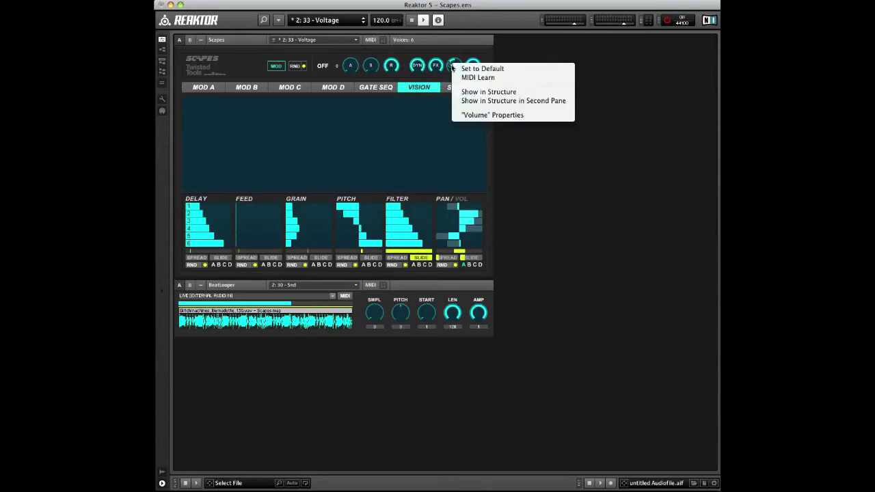
click(479, 116)
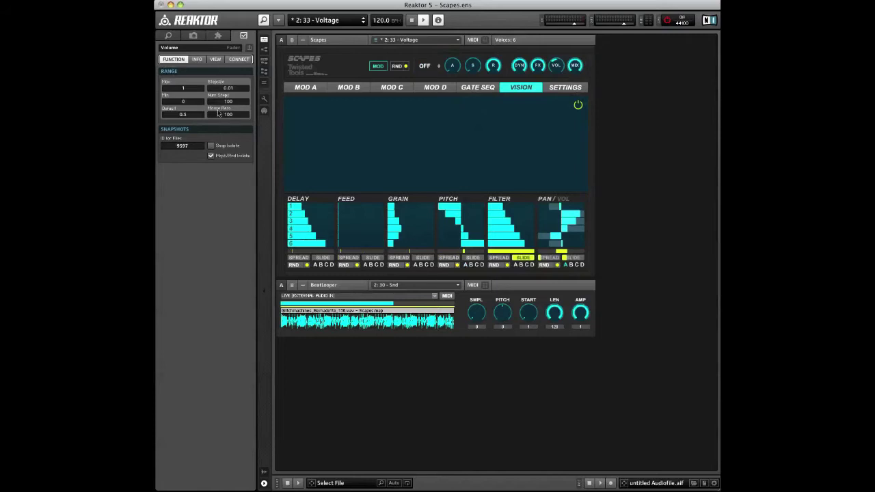
click(169, 36)
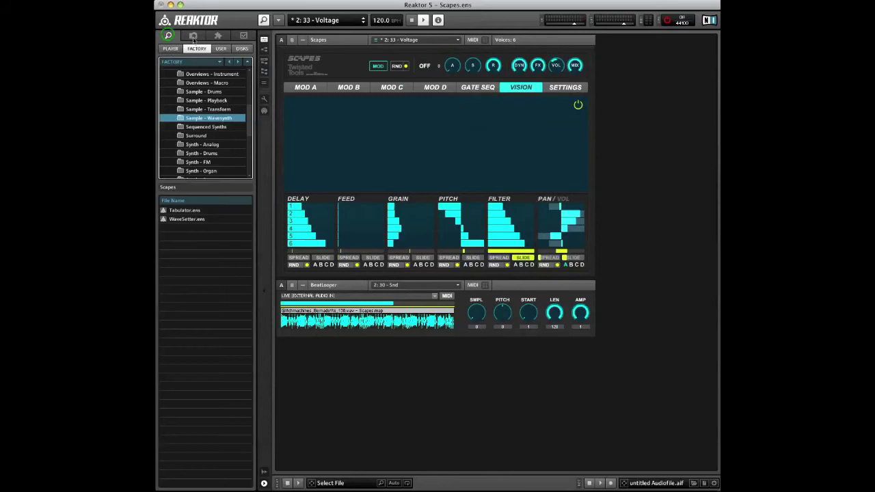
click(193, 35)
click(218, 36)
click(244, 37)
click(173, 60)
click(230, 146)
click(557, 66)
- Advance to 2: 37 - Wernicke's Area, turn the FX mix down, and enable its Snap Isolate
click(363, 22)
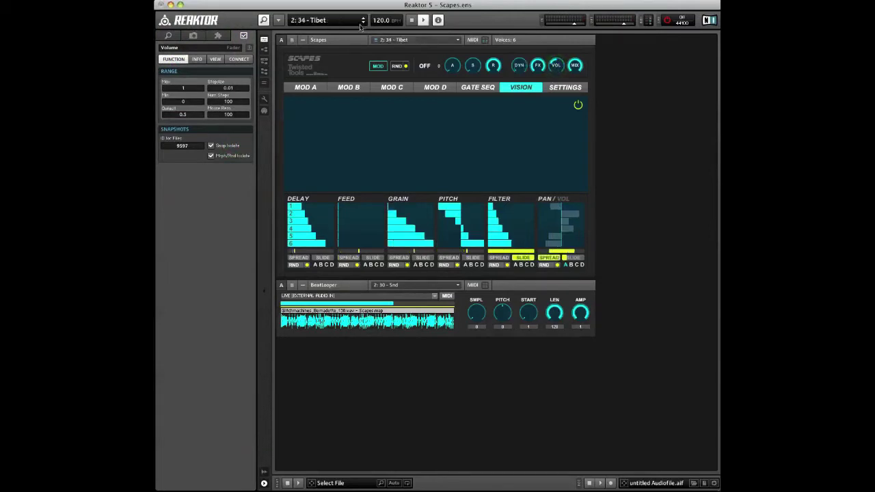
click(363, 22)
click(363, 23)
click(363, 22)
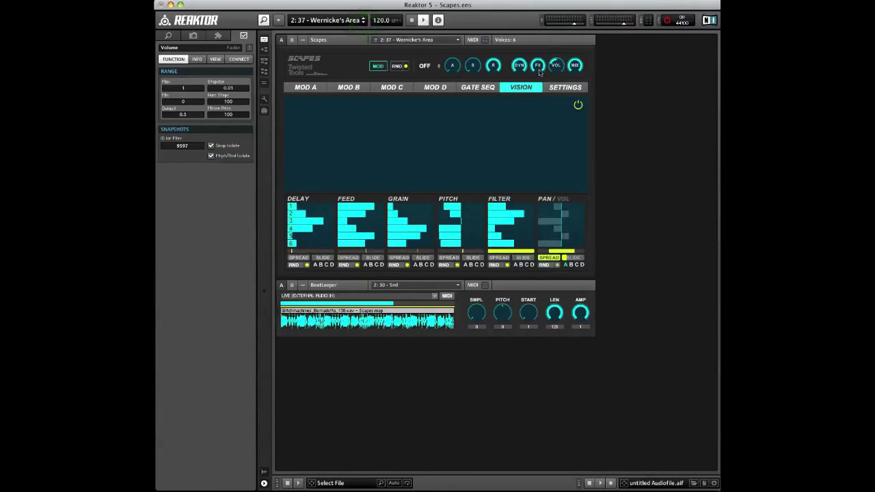
drag(538, 69, 528, 97)
click(227, 145)
- Step forward through the snapshots to 2: 46 - Pure Feedback
click(362, 24)
click(361, 24)
click(362, 24)
click(361, 24)
click(361, 25)
click(362, 24)
click(362, 24)
click(362, 24)
click(361, 24)
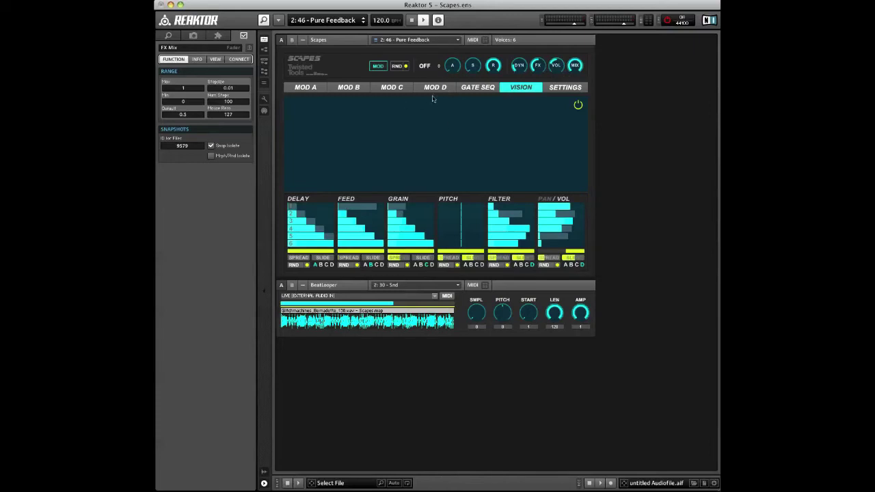
- On the Scapes SETTINGS page, switch the source 1 menu to External
click(431, 69)
drag(309, 124, 305, 185)
- Show source 1 in a second structure pane and enable Snap Isolate on its Snap Value modules
right_click(309, 128)
click(336, 162)
scroll(506, 293, down, 3)
scroll(601, 458, right, 10)
click(495, 184)
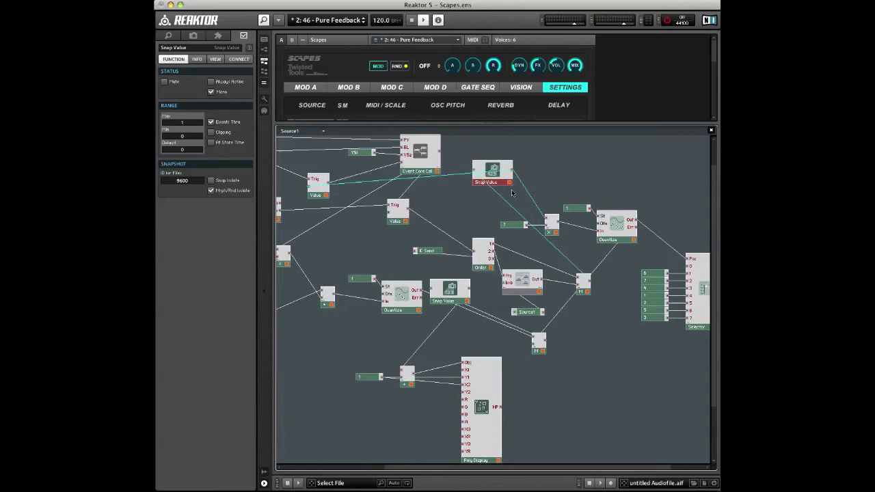
click(225, 180)
click(450, 297)
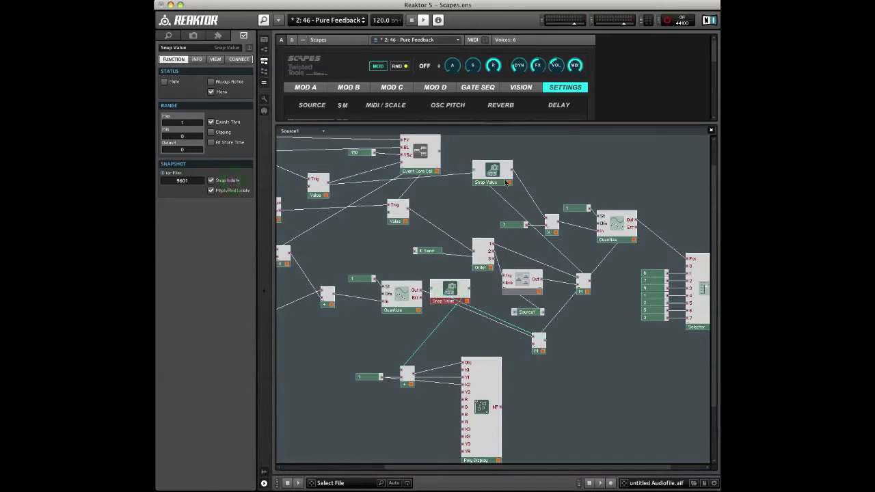
- Load snapshot 2: 47 - Pure Feedback 2 and confirm on SETTINGS that source 1 stays External
click(493, 123)
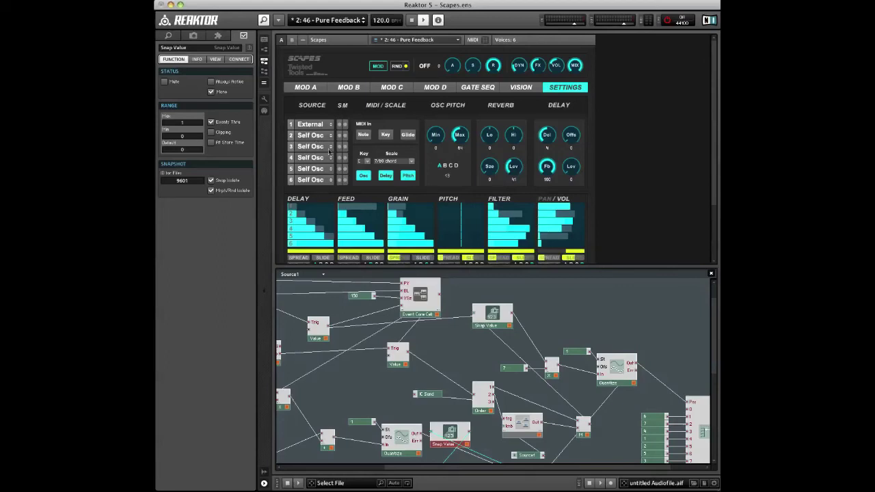
click(363, 23)
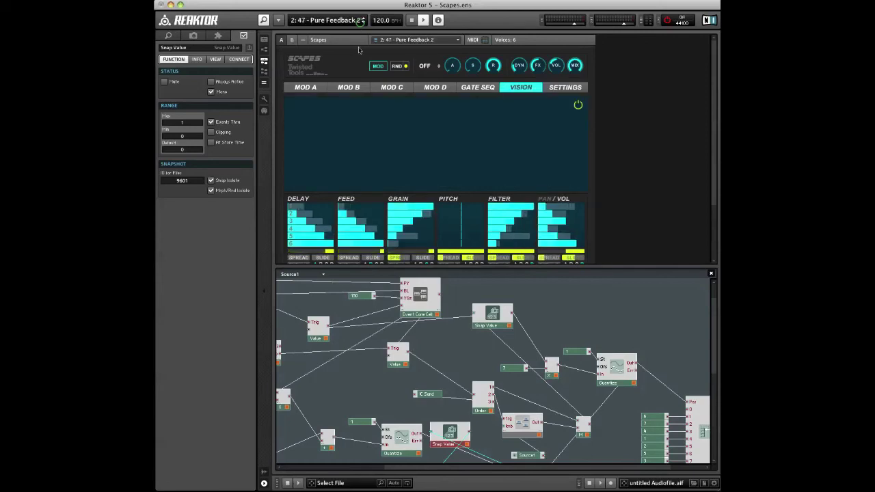
click(566, 87)
- Show source 2's structure in the second pane and select its two Snap Value modules
right_click(313, 136)
click(345, 170)
scroll(487, 371, down, 3)
click(648, 311)
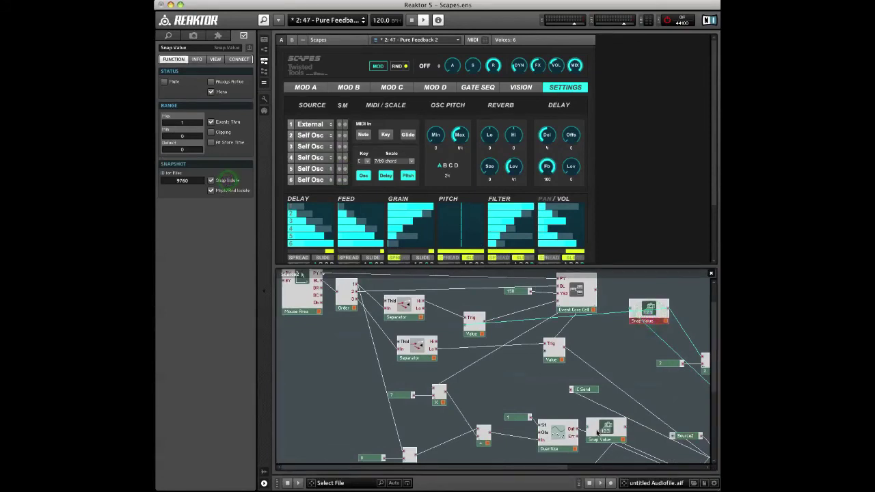
click(606, 431)
- Show source 3's structure and enable Snap Isolate on its Snap Value modules
right_click(314, 143)
click(352, 184)
click(647, 345)
click(227, 181)
scroll(505, 339, down, 3)
click(615, 390)
- Isolate source 4's Snap Value modules, set the sources to Saw, and advance to 2: 48 - Angry Clouds
right_click(320, 158)
click(356, 197)
click(645, 346)
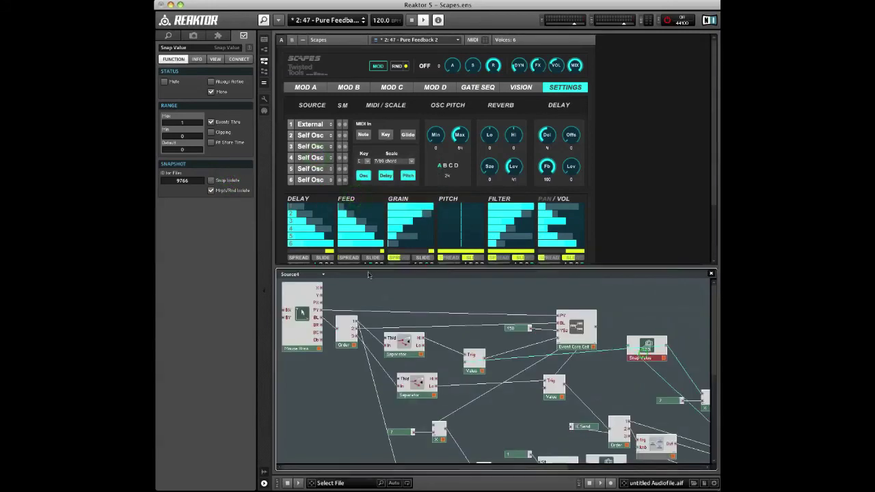
scroll(568, 398, down, 3)
click(613, 384)
drag(319, 135, 311, 157)
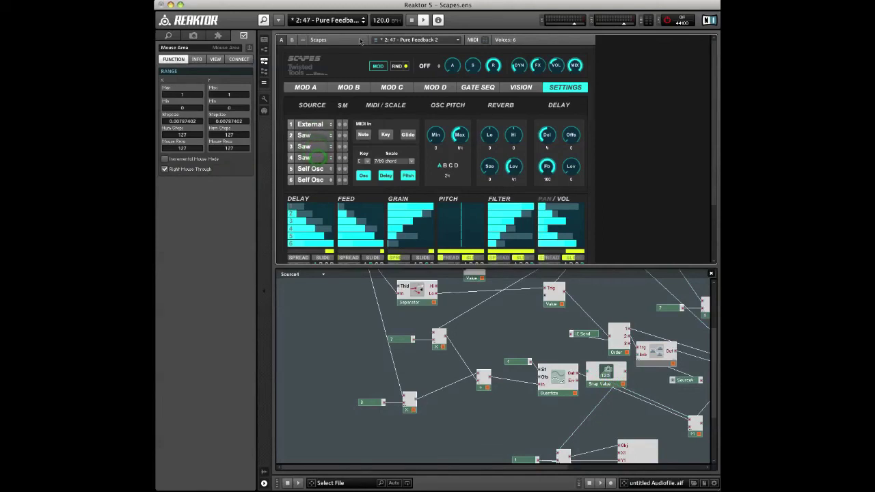
click(364, 22)
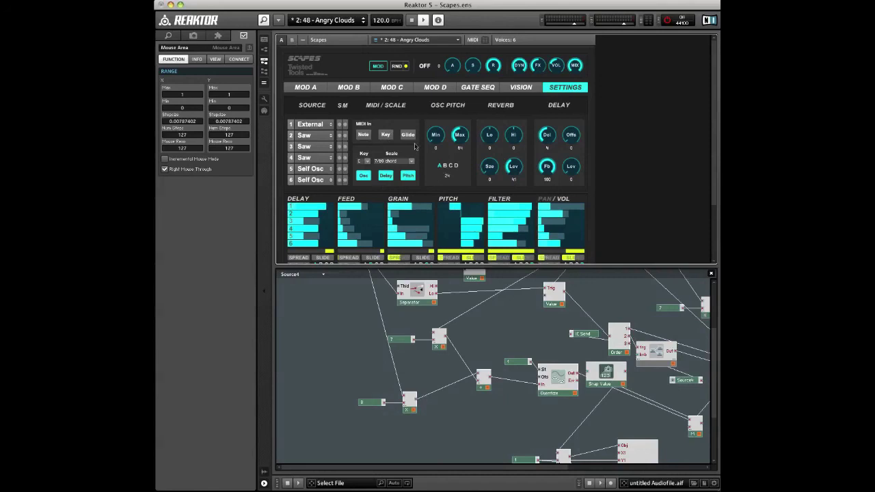